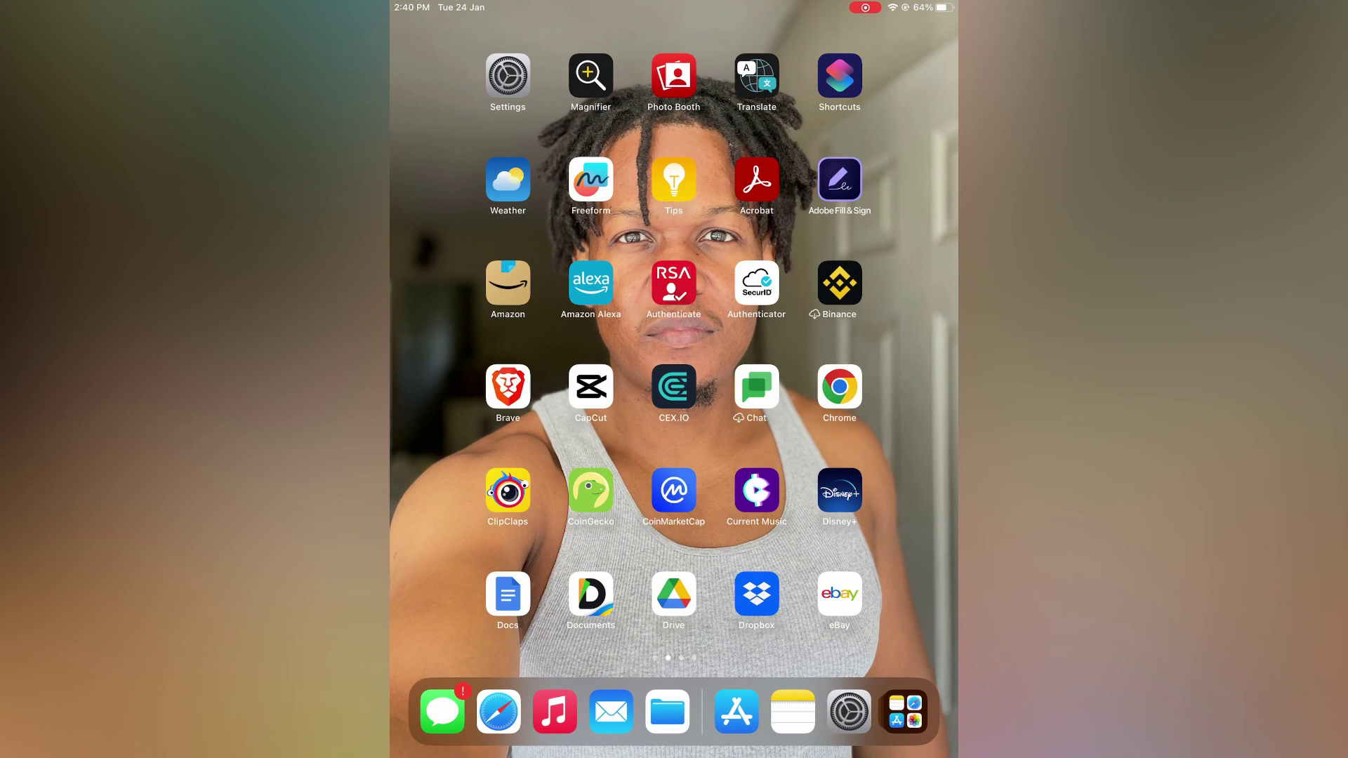
# Launch the Settings app from the Home Screen
pyautogui.click(507, 77)
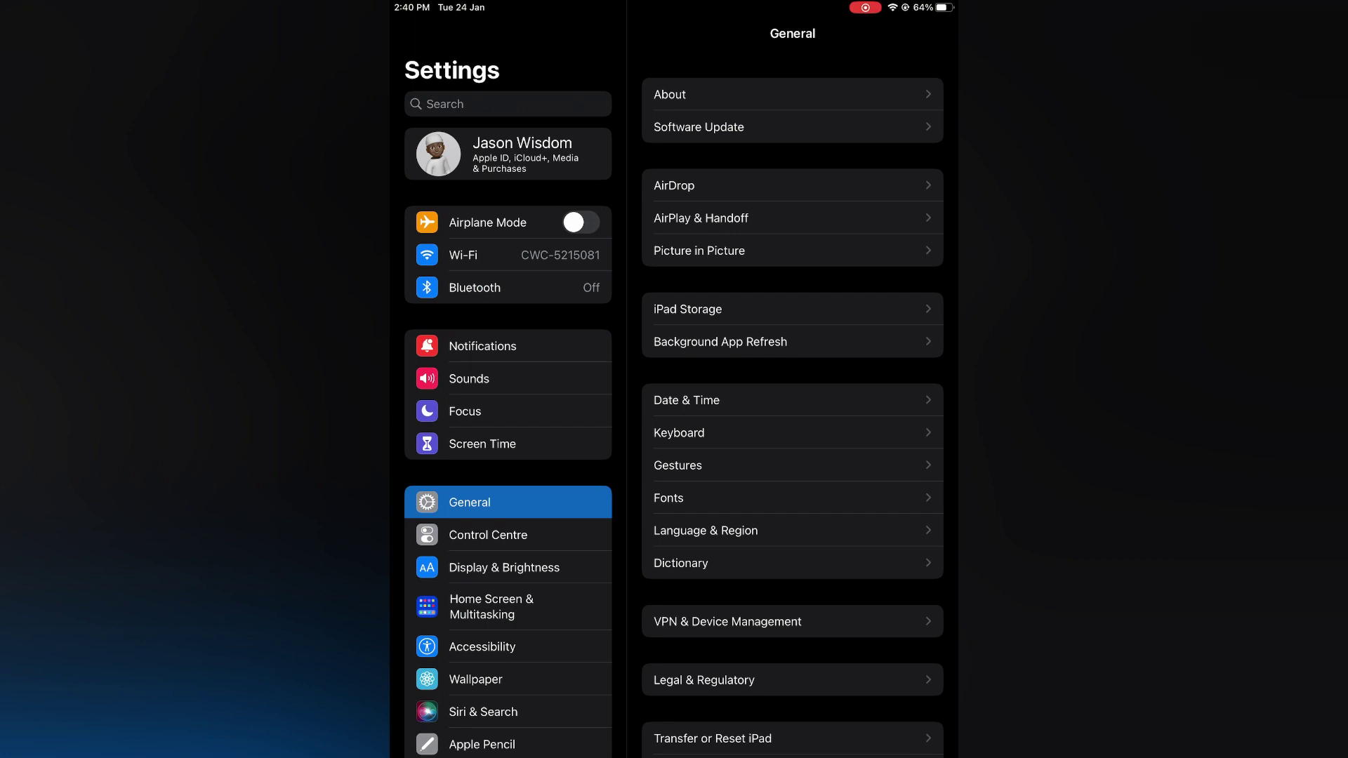
# Add Keyboard Brightness to Control Centre's included controls, then go home and launch Notes
pyautogui.click(488, 535)
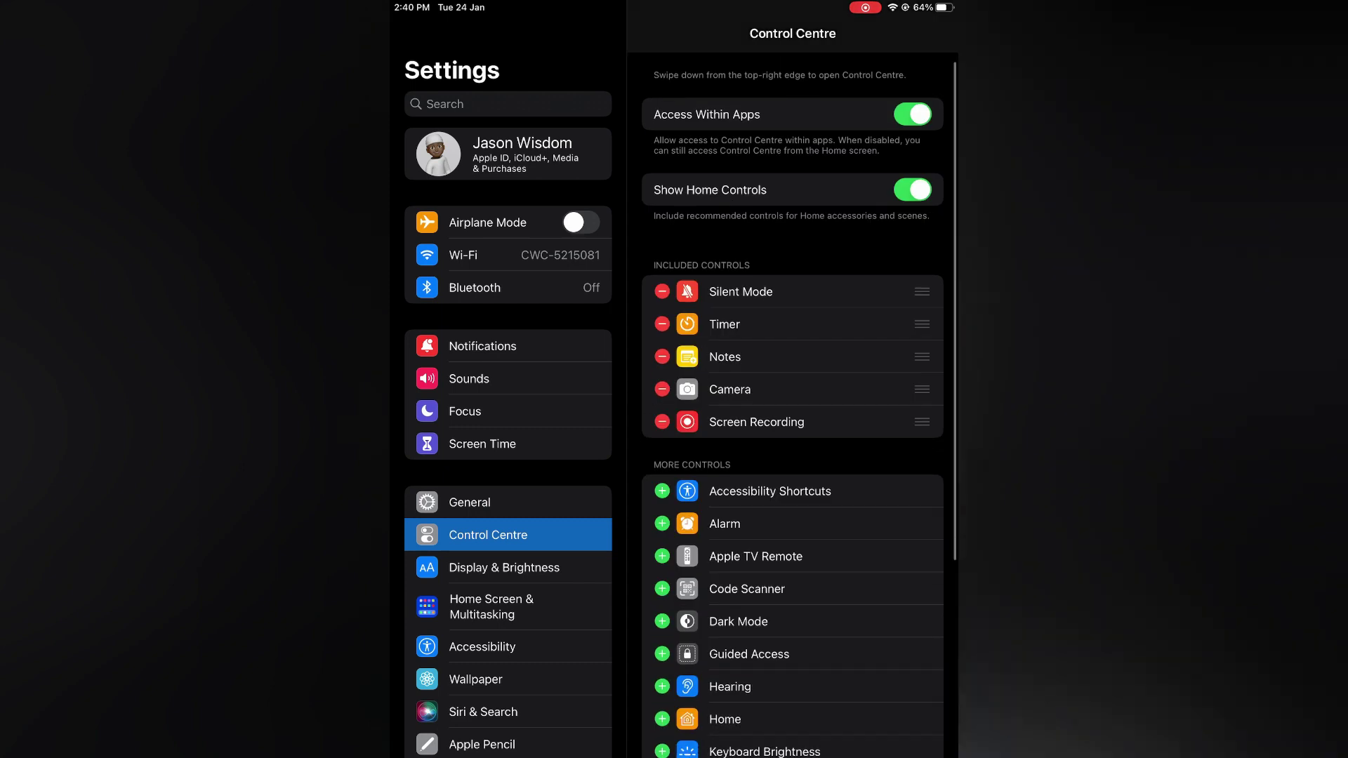
pyautogui.scroll(-3, 792, 422)
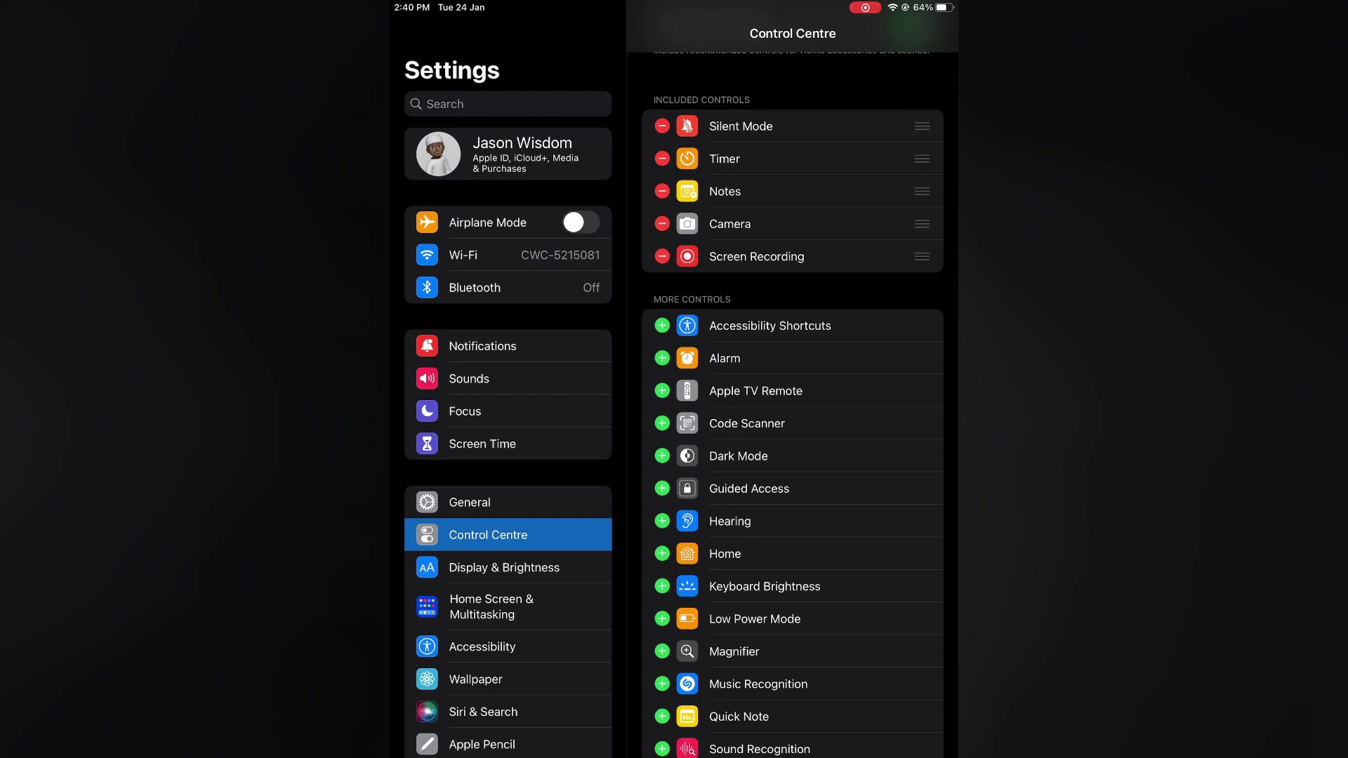
pyautogui.click(661, 586)
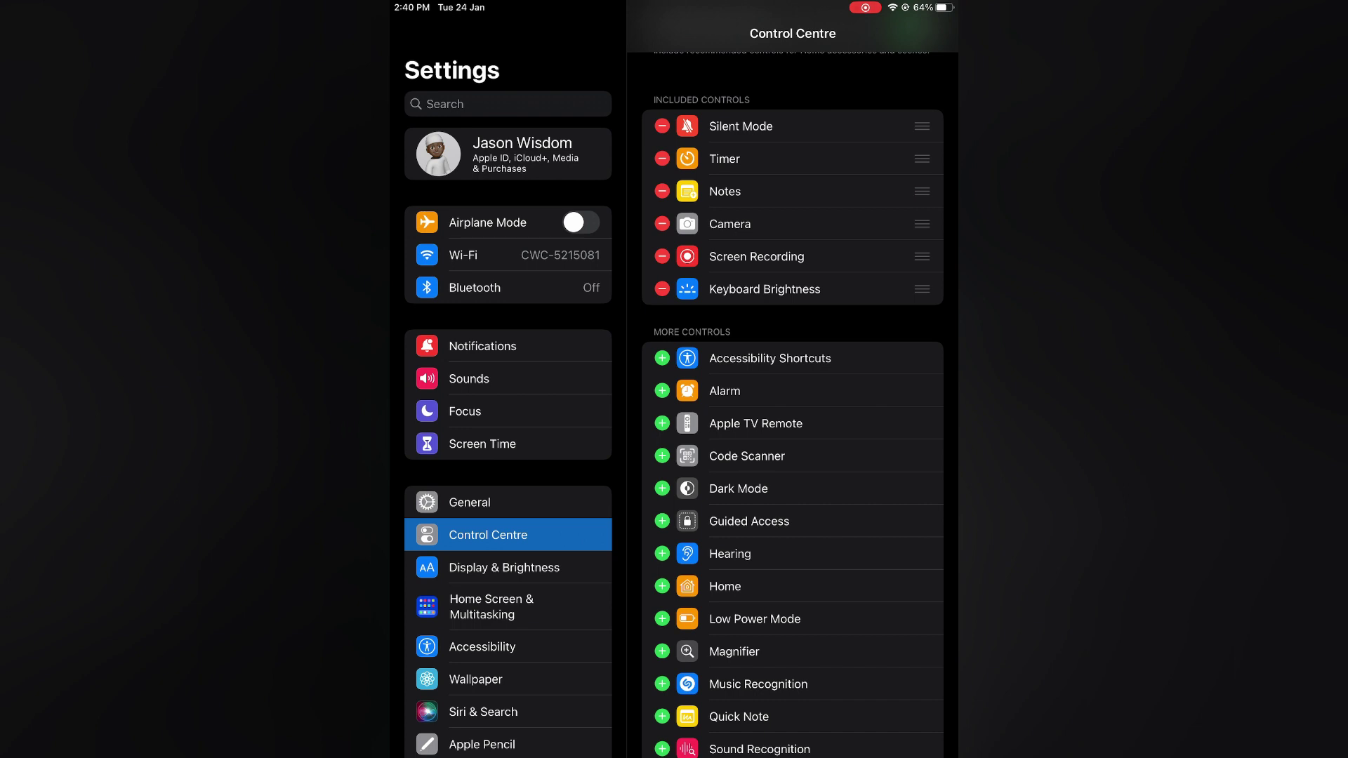
pyautogui.moveTo(675, 750); pyautogui.dragTo(674, 421)
pyautogui.moveTo(474, 422); pyautogui.dragTo(843, 422)
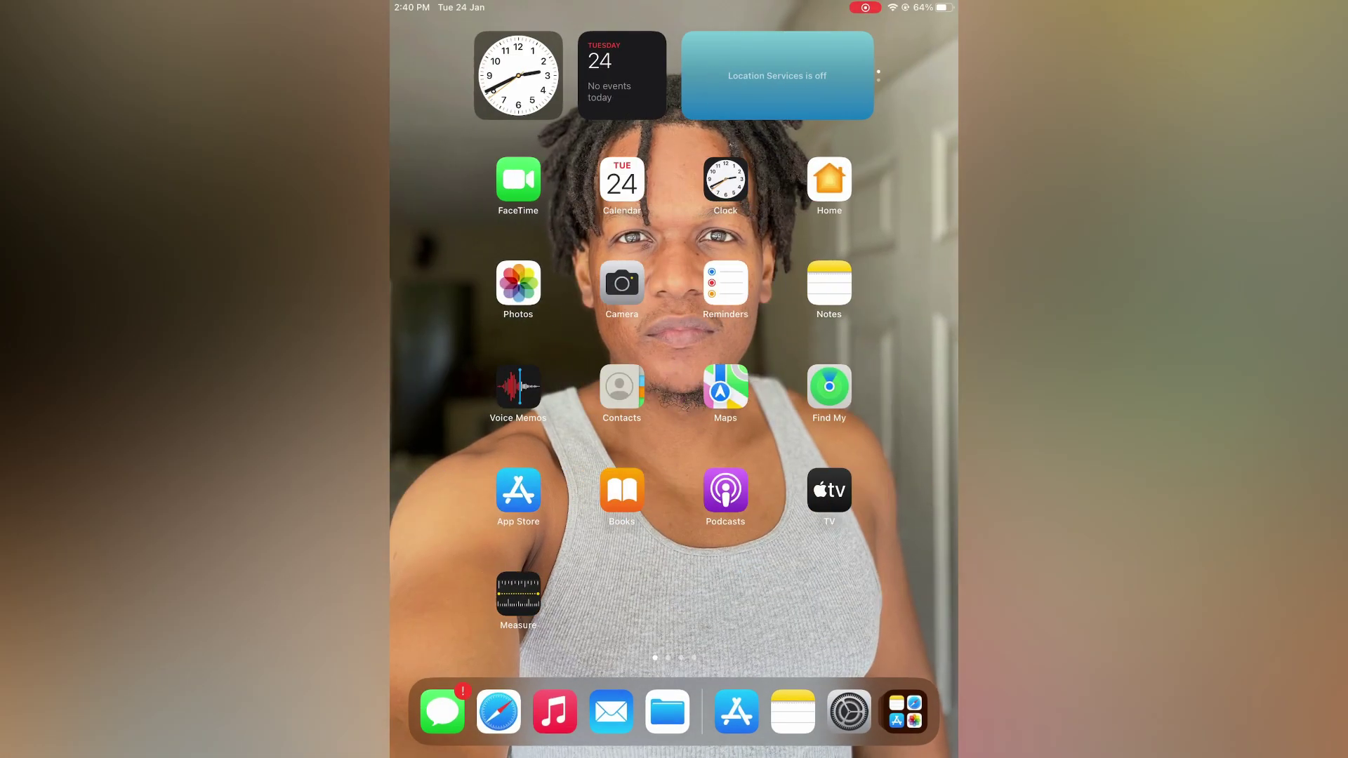
pyautogui.click(829, 283)
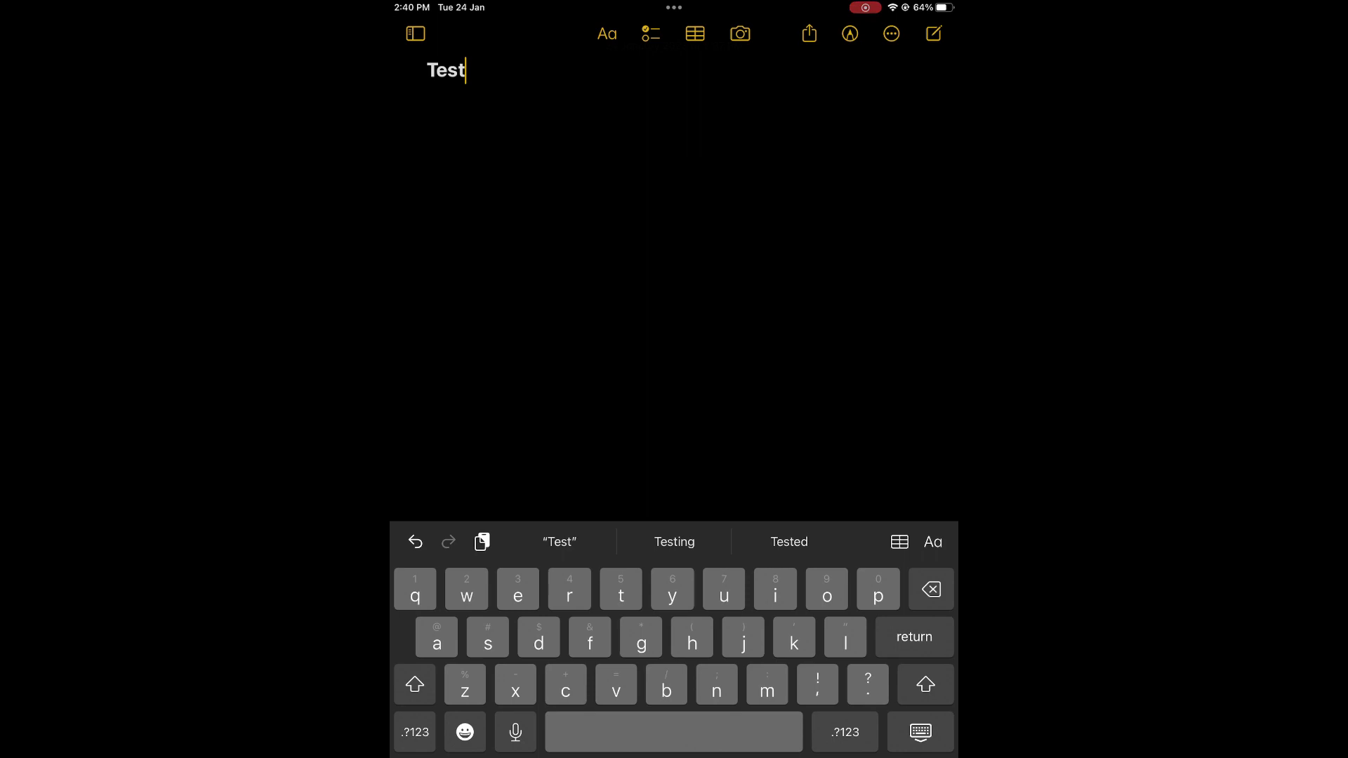
# Bring up Control Centre over the Test note, then leave Notes for the Home Screen
pyautogui.moveTo(905, 6); pyautogui.dragTo(907, 316)
pyautogui.press('super+h')
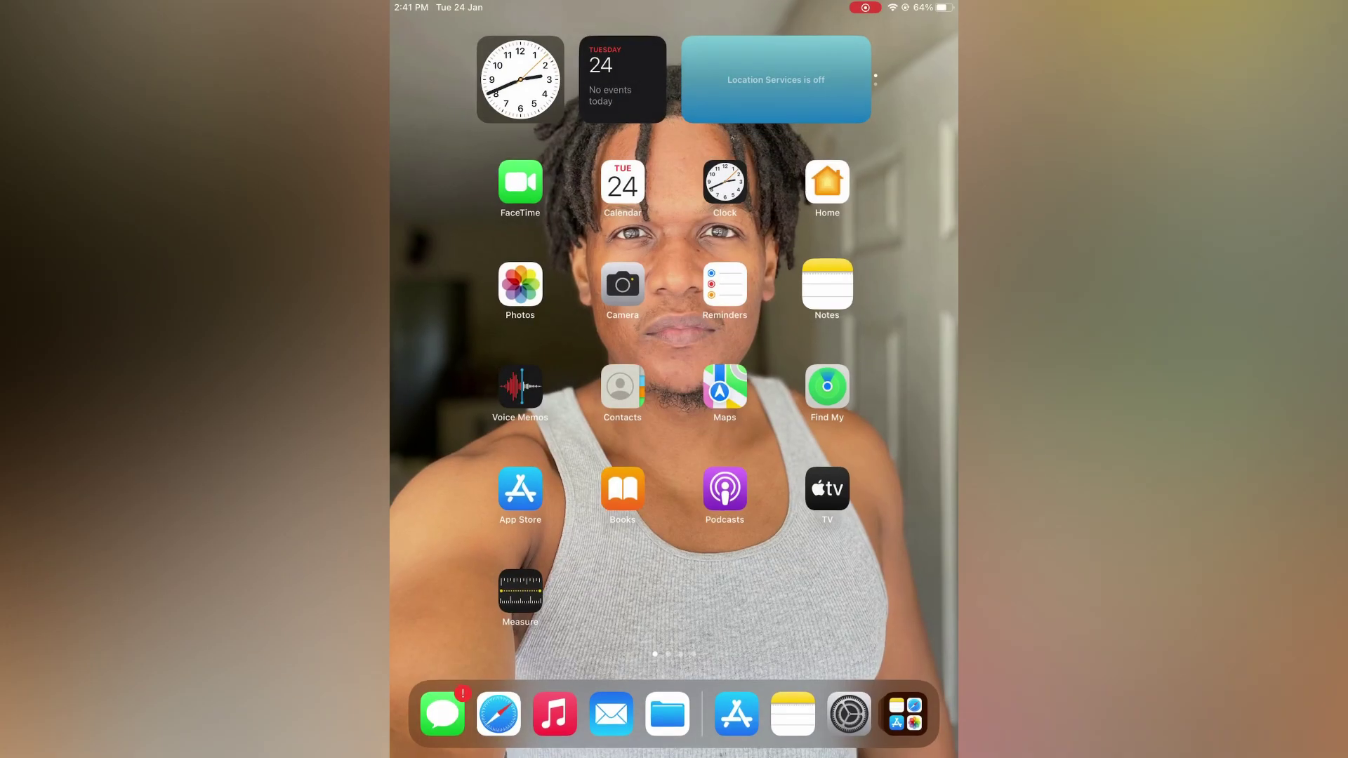